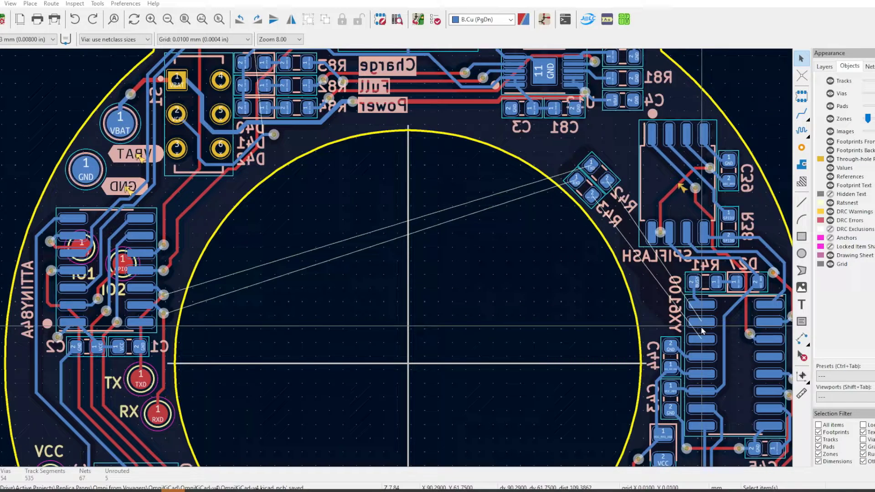
Draw an arc on B.Cu centred on the round cutout, radius about 17.6 mm, from R43's RXD pad round to the ATTINY84A.
click(167, 295)
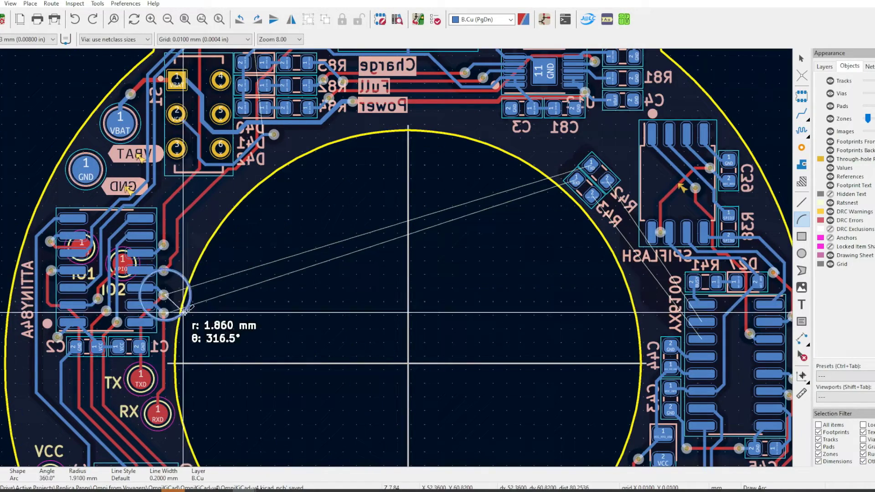
key(Escape)
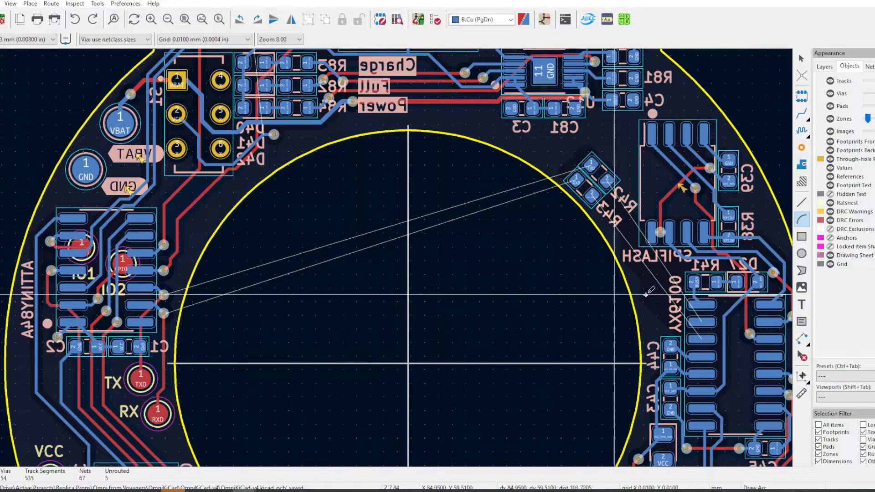
click(408, 363)
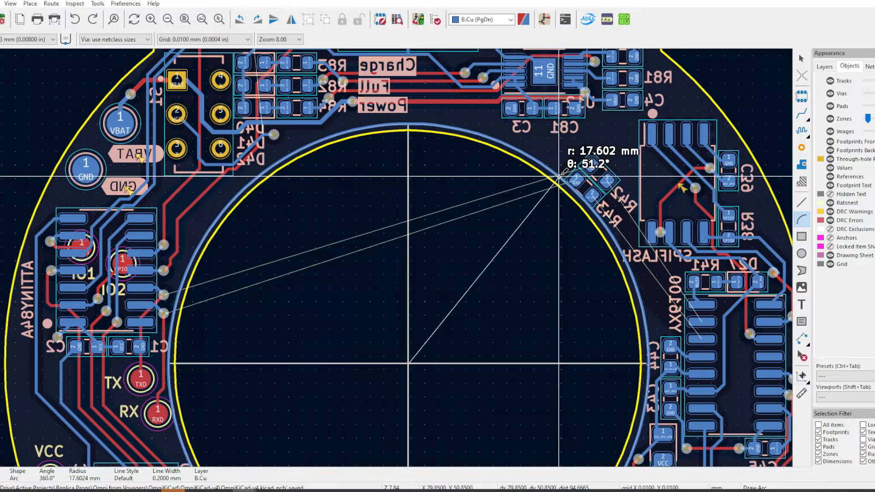
click(559, 175)
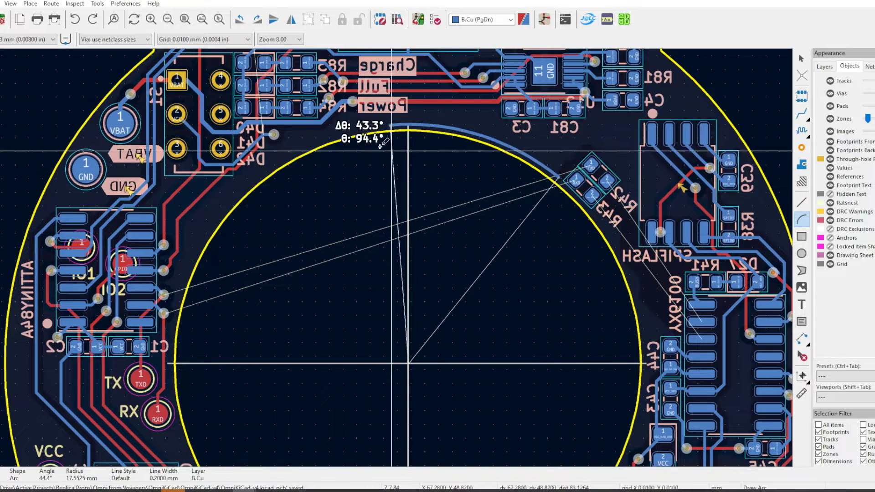
click(177, 301)
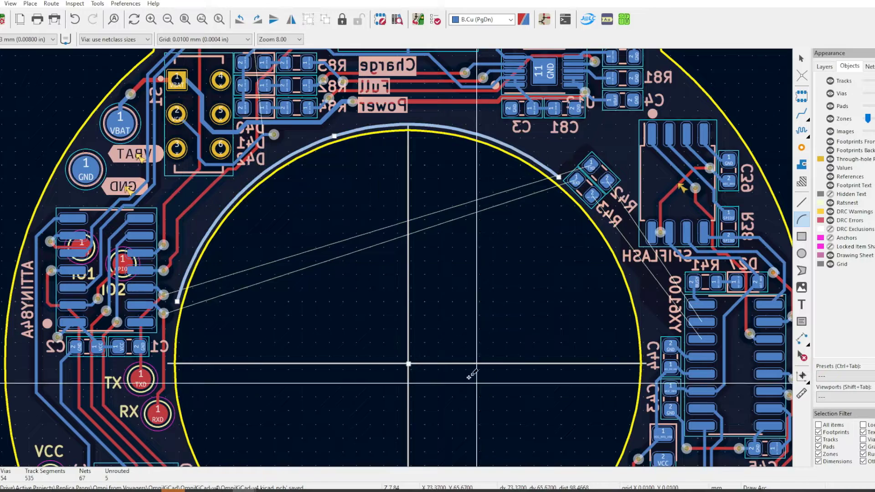
Draw a second concentric arc outside the first, radius about 18 mm, from beside R42's TXD pad to the ATTINY84A side.
click(408, 363)
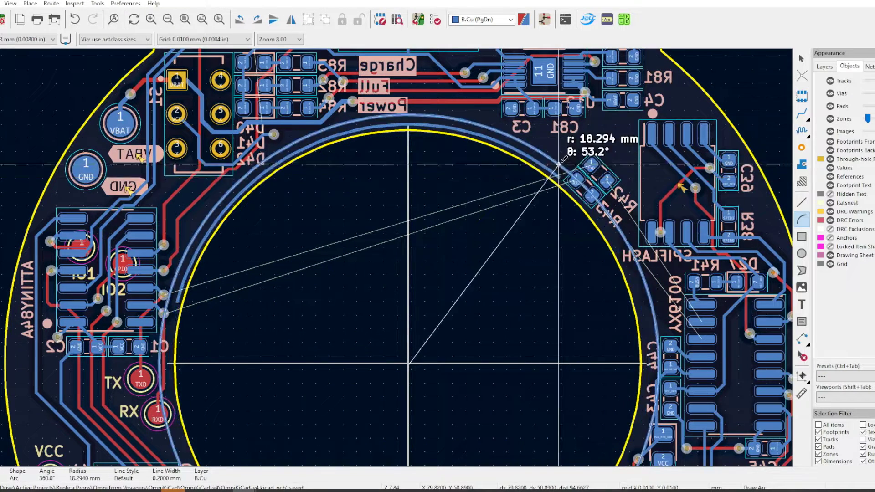
scroll(563, 164, up, 3)
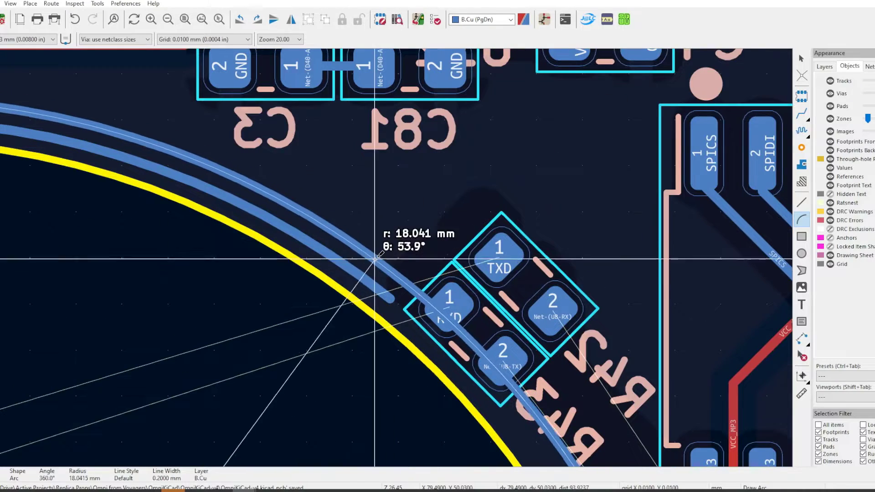
click(420, 254)
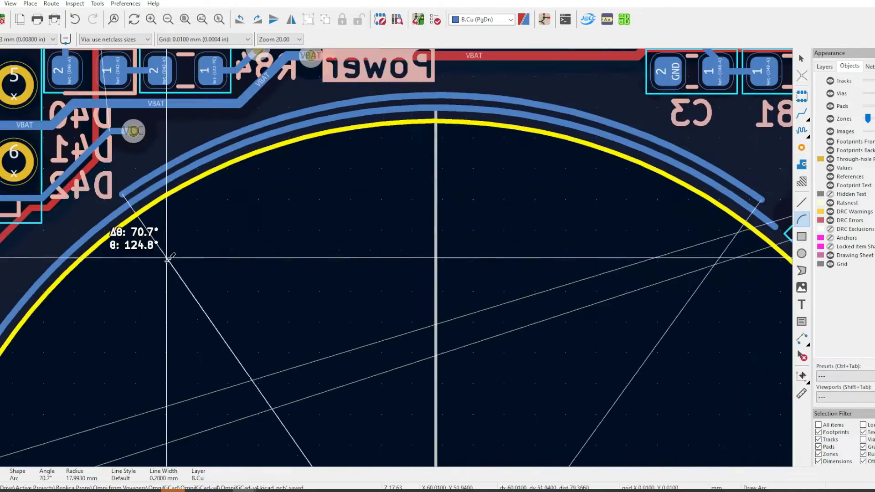
key(BackSpace)
scroll(332, 364, down, 3)
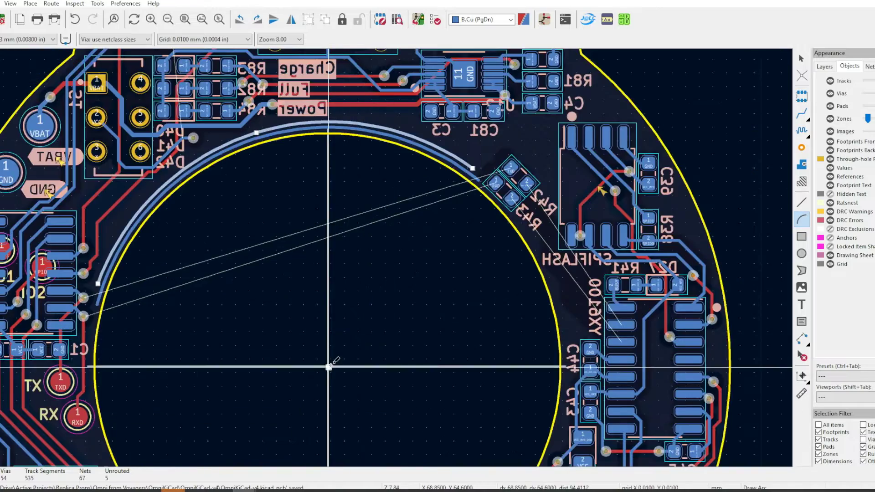
Draw a short concentric arc of about 17.5 mm radius and 30° along the cutout, from below R43 towards the YX6100.
scroll(504, 285, up, 4)
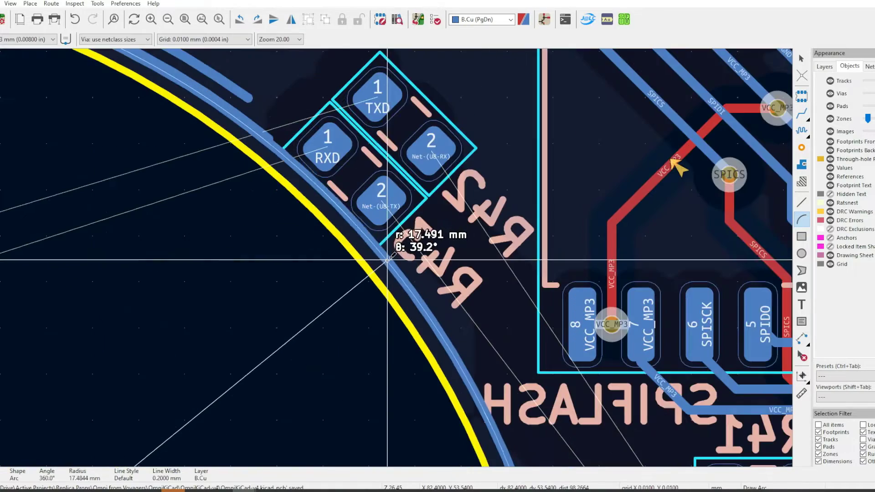
click(389, 257)
shift+scroll(389, 258, down, 6)
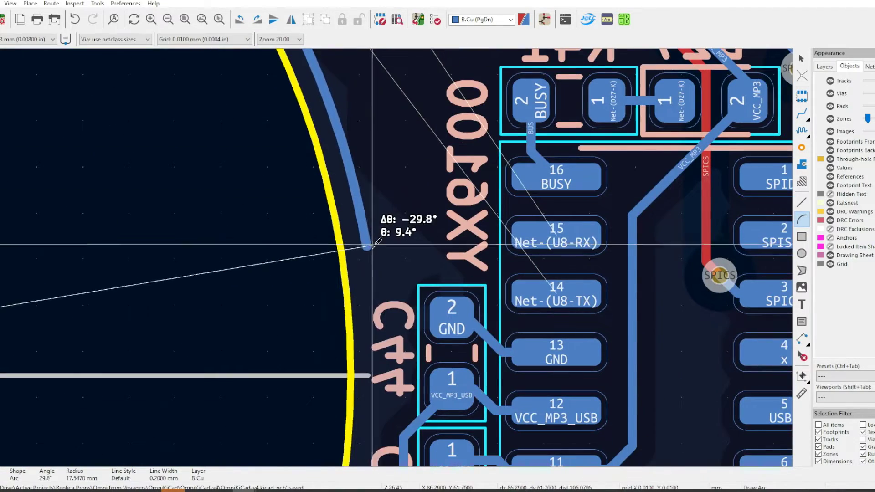
click(205, 218)
scroll(274, 378, down, 2)
Draw a parallel short arc of about 18 mm radius and 24° just outside the one between R43 and the YX6100.
click(273, 378)
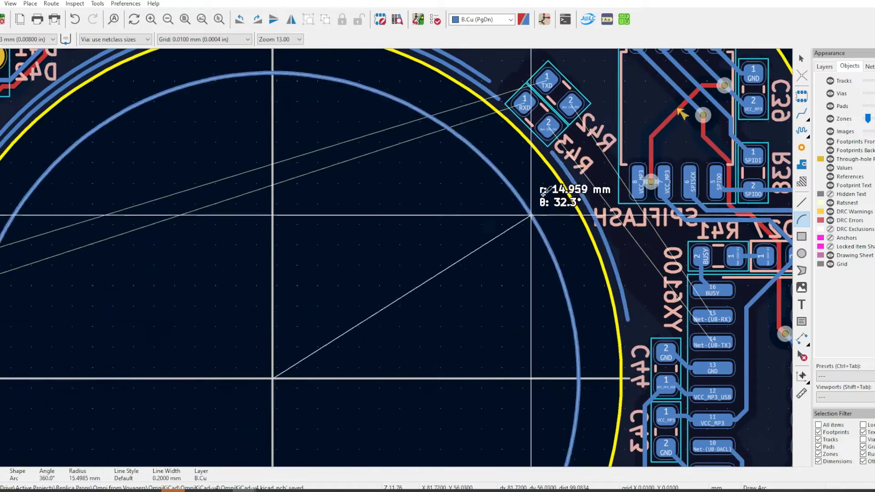
scroll(531, 203, up, 2)
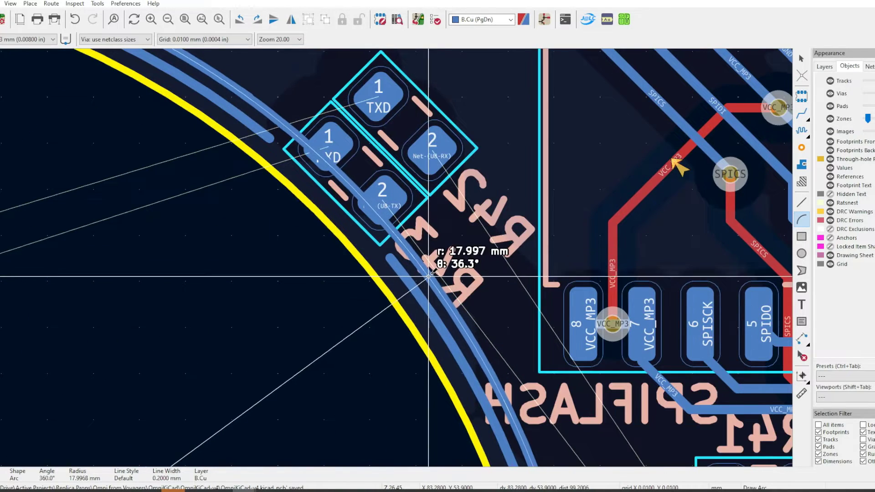
click(413, 256)
shift+scroll(413, 256, down, 6)
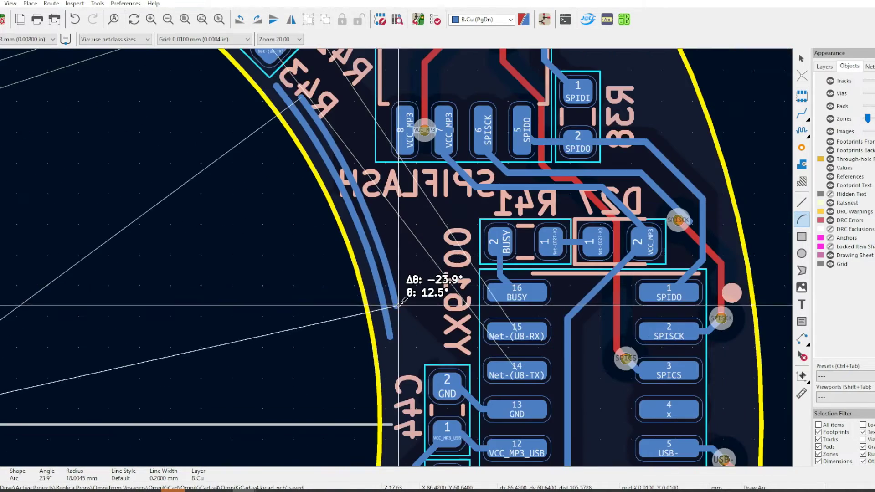
key(Escape)
Convert the arcs drawn around the cutout into copper tracks.
scroll(400, 245, down, 4)
shift+scroll(459, 258, up, 3)
right_click(458, 151)
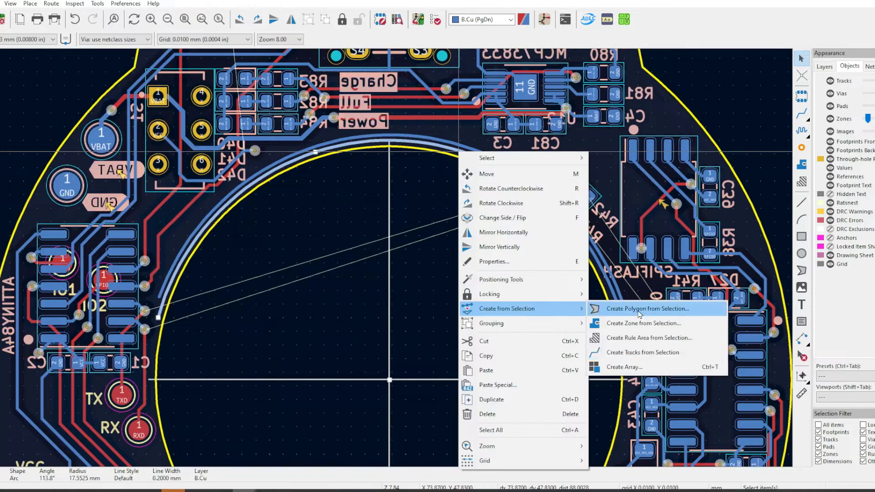
key(Escape)
right_click(382, 135)
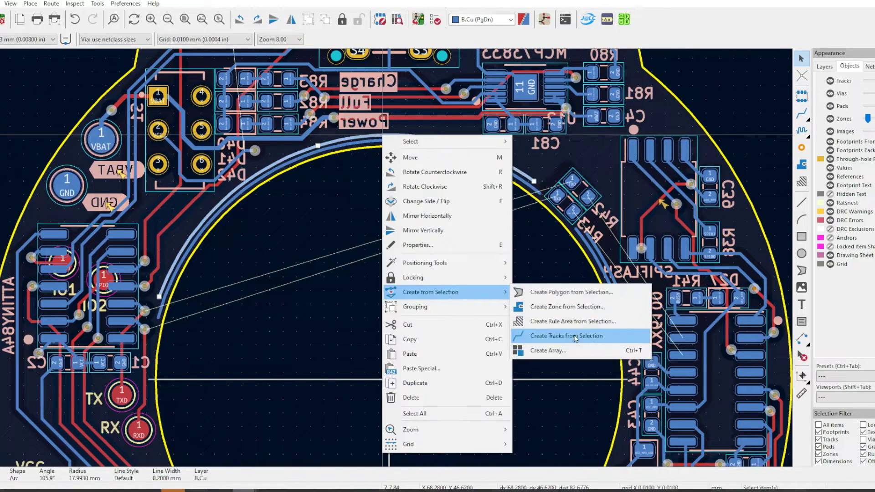
key(Escape)
key(ctrl+s)
scroll(476, 150, up, 2)
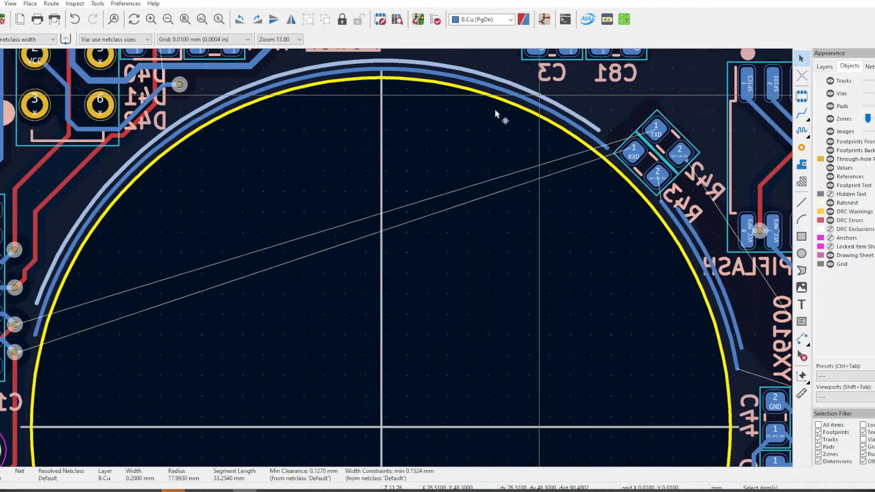
Assign the outer long arc track to net /TXD and the inner long arc track to net /RXD.
double_click(494, 157)
click(300, 189)
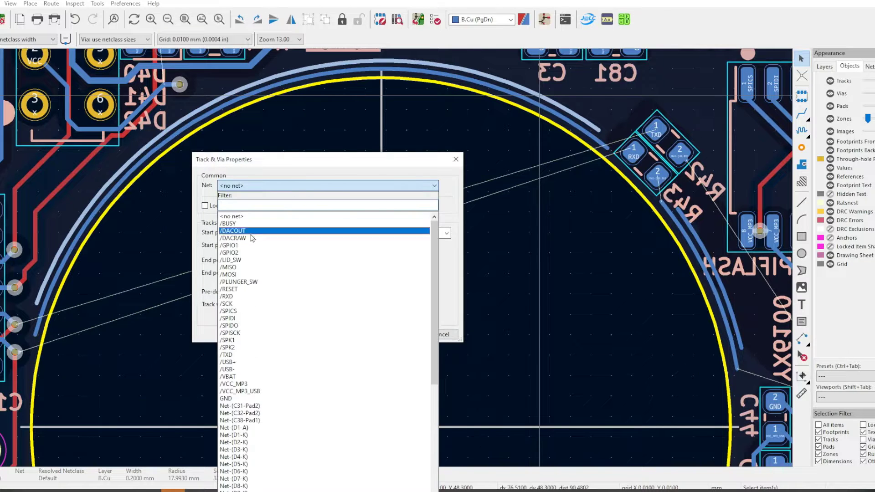
click(237, 355)
click(401, 335)
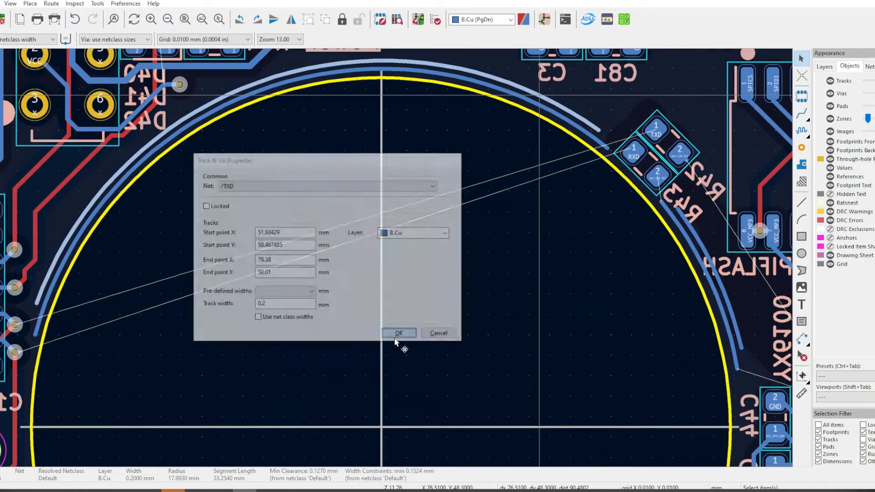
double_click(331, 232)
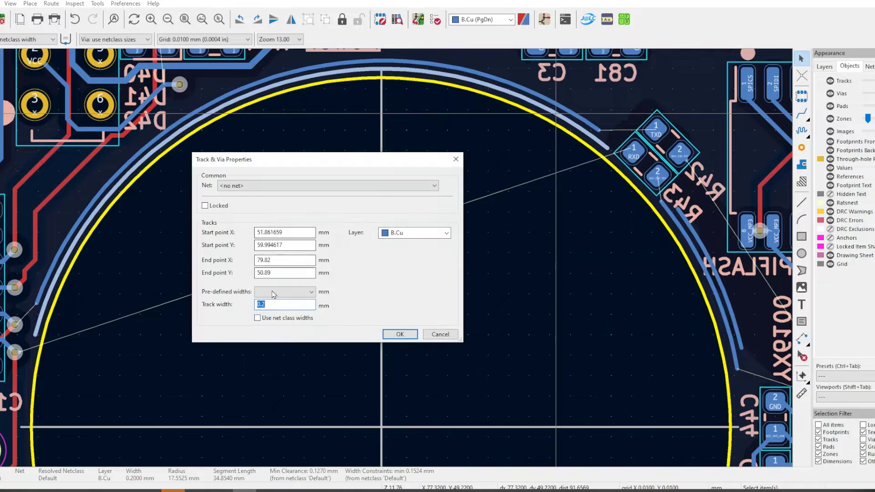
click(258, 186)
click(234, 296)
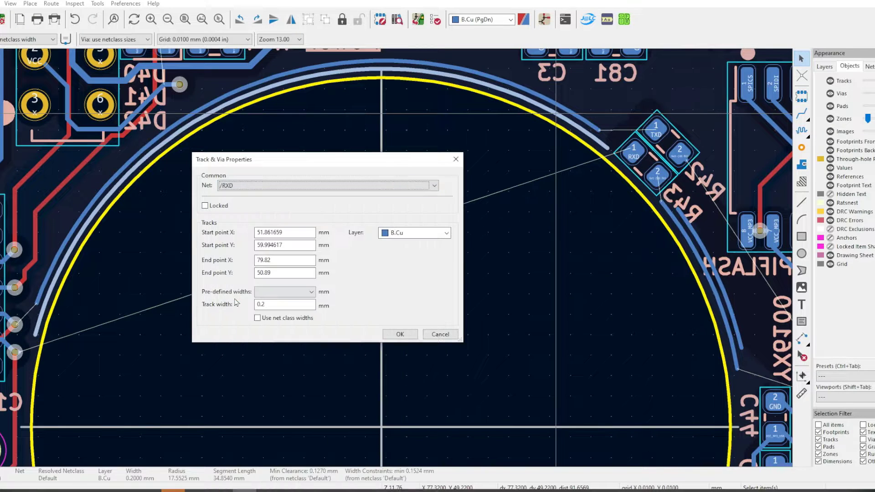
click(400, 334)
Assign the outer short arc track to Net-(U8-RX) and the inner short arc track to Net-(U8-TX).
double_click(738, 341)
click(274, 186)
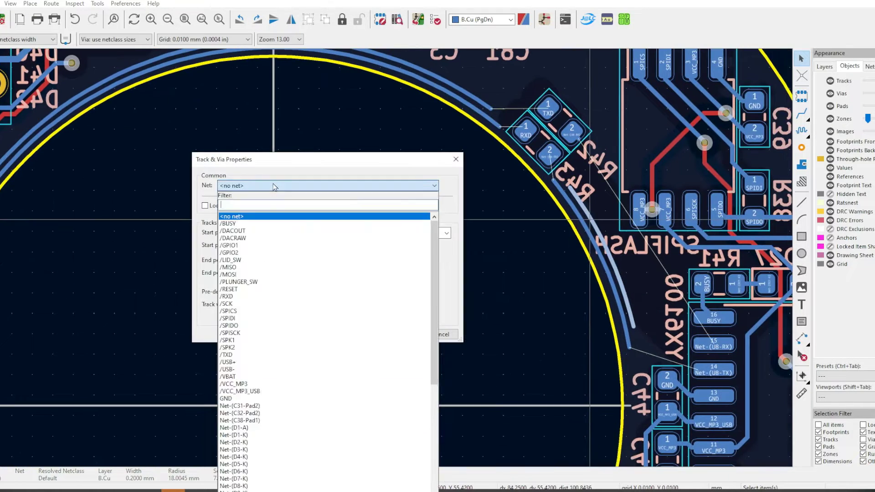
scroll(295, 378, down, 5)
click(255, 399)
click(400, 334)
double_click(558, 277)
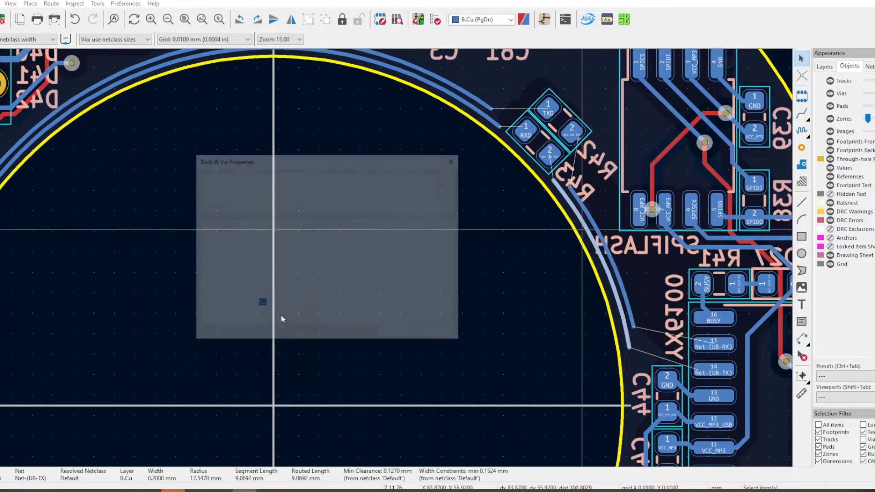
click(274, 187)
scroll(272, 379, down, 5)
click(273, 412)
click(400, 334)
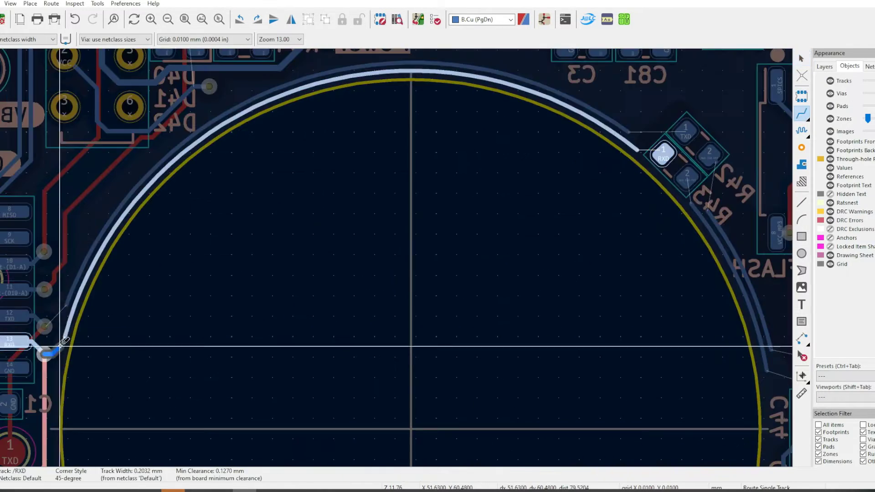
Route the long RXD and TXD arc tracks to their ATTINY84A vias and to pad 1 of R43 and R42.
key(x)
scroll(572, 240, up, 3)
click(629, 132)
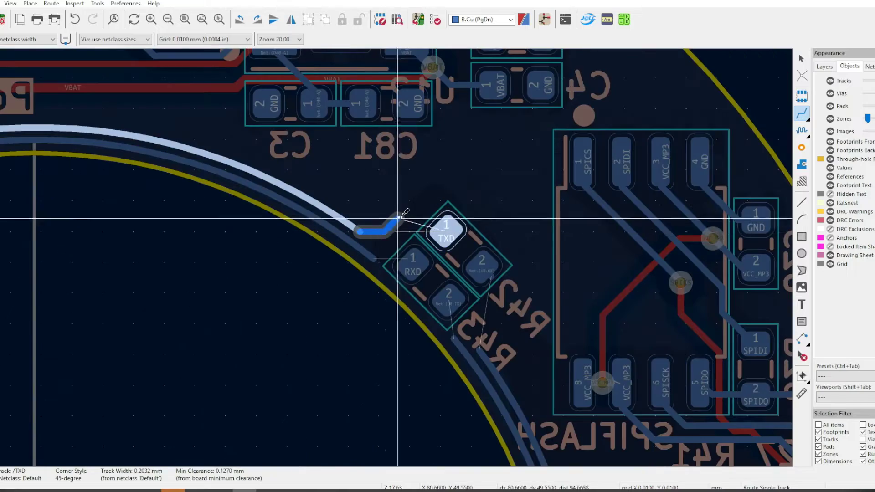
click(420, 210)
Route the upper ends of the short U8-TX and U8-RX arc tracks to pad 2 of R43 and pad 2 of R42.
middle_drag(453, 338, 416, 296)
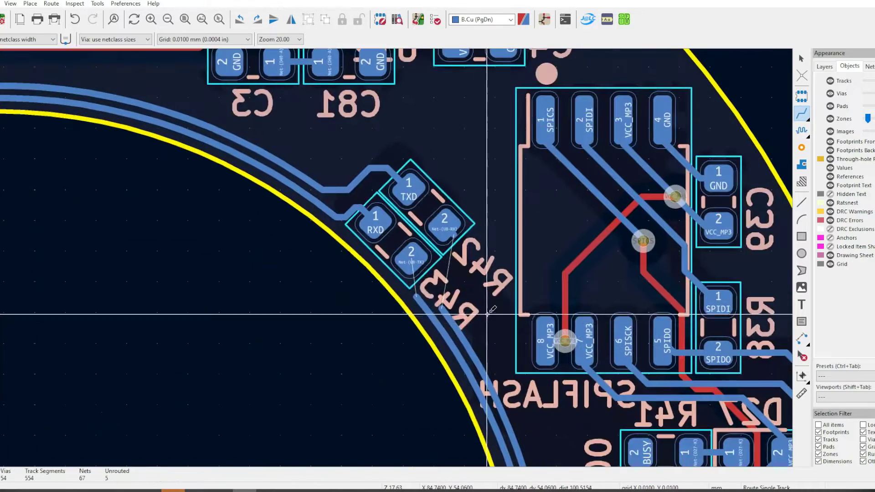
click(453, 338)
click(411, 258)
click(441, 309)
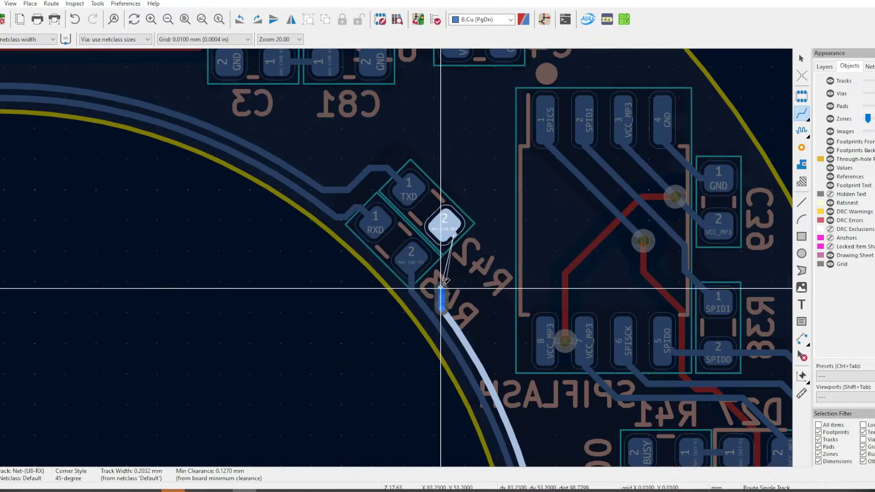
click(453, 236)
Route the lower end of the U8-TX arc track to YX6100 pin 14 and start routing the U8-RX arc towards pin 15.
scroll(453, 236, down, 2)
middle_drag(453, 236, 323, 108)
click(401, 301)
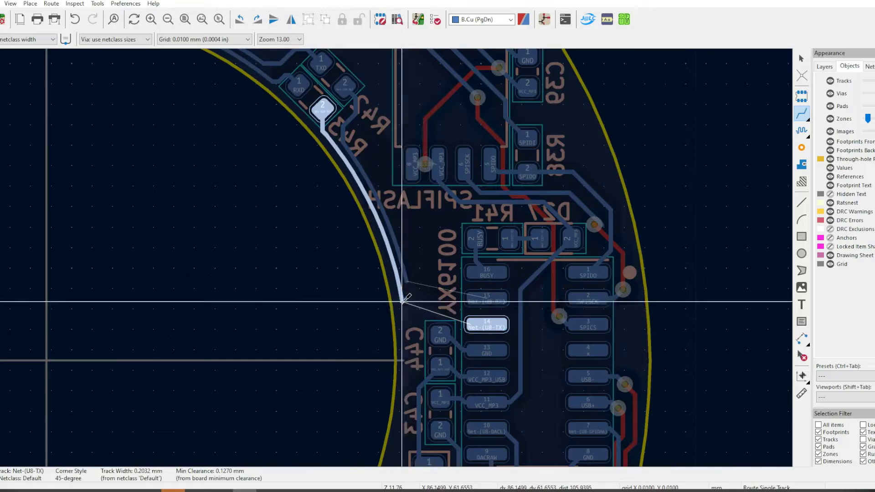
click(460, 317)
click(406, 281)
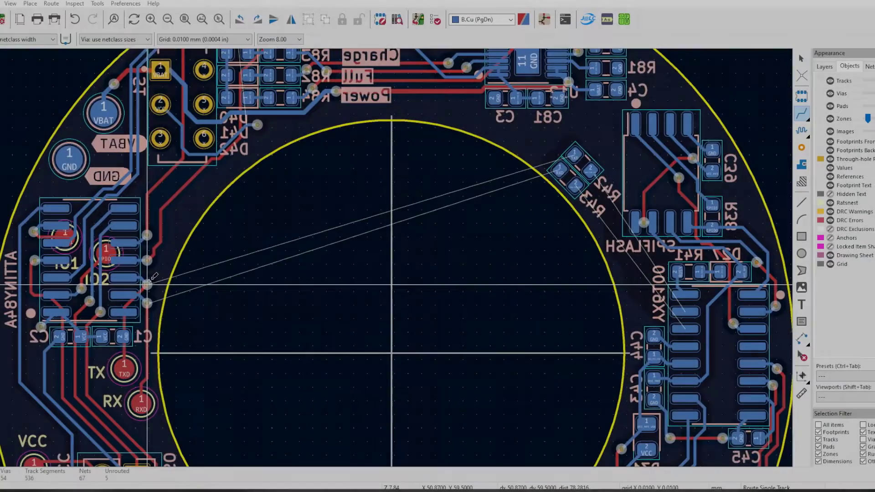
Try routing the TXD track from the ATTINY84A via along the cutout edge with rounded 45-degree corners.
click(147, 283)
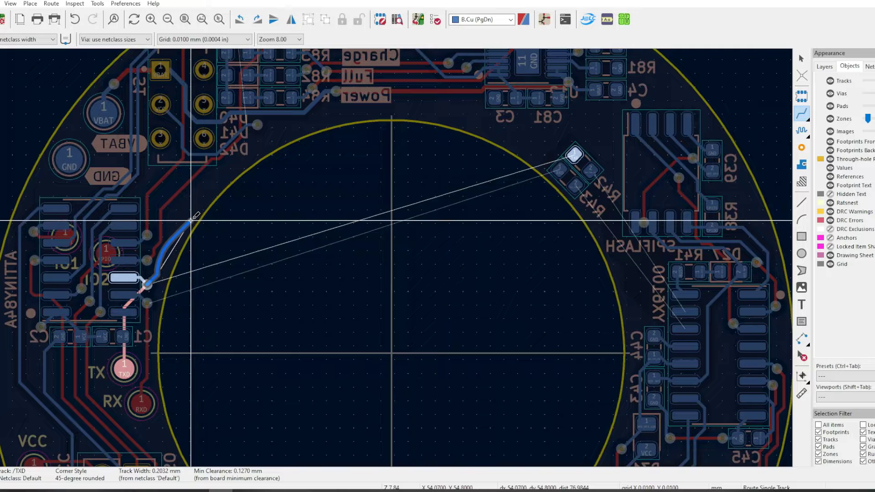
click(191, 223)
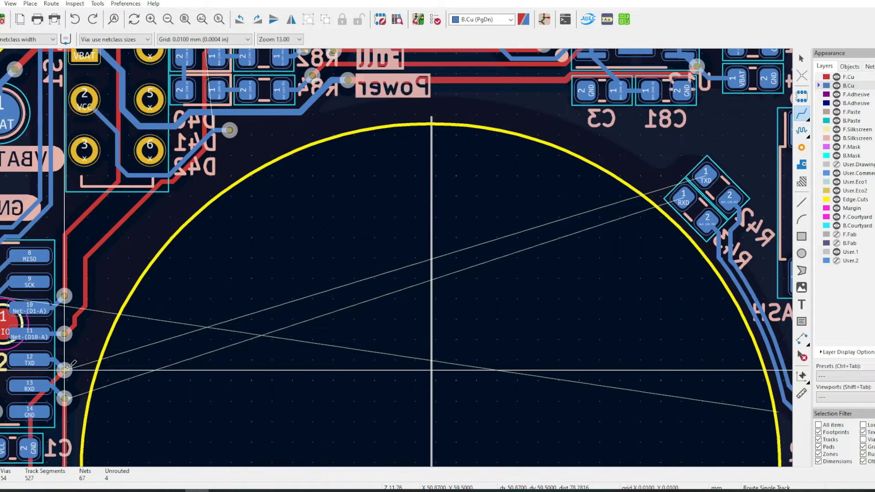
Enable free angle mode in the interactive router settings.
right_click(65, 370)
click(112, 328)
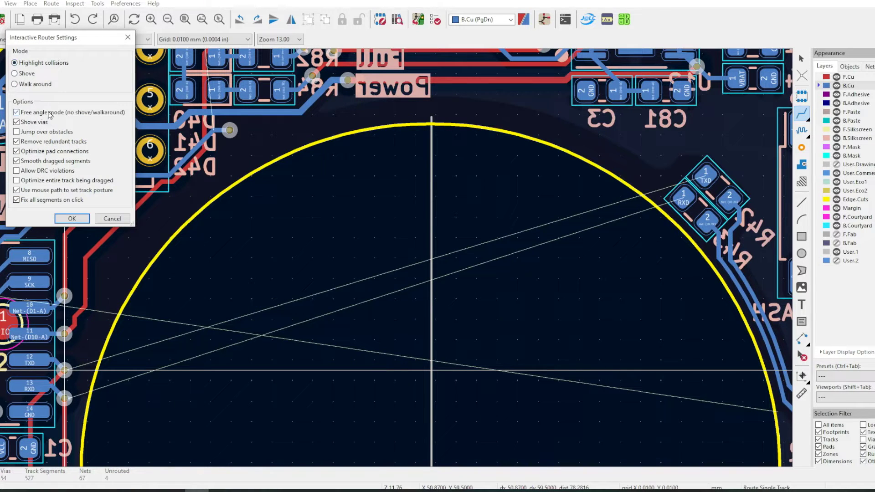
click(75, 220)
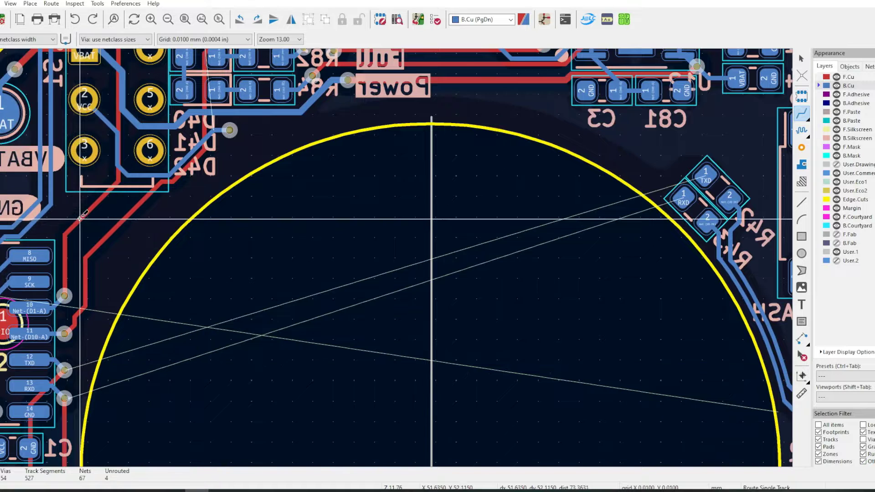
Route the TXD track in free-angle segments around the cutout from the ATTINY84A via to R42, and fillet its corners with a 10 mm radius.
click(65, 370)
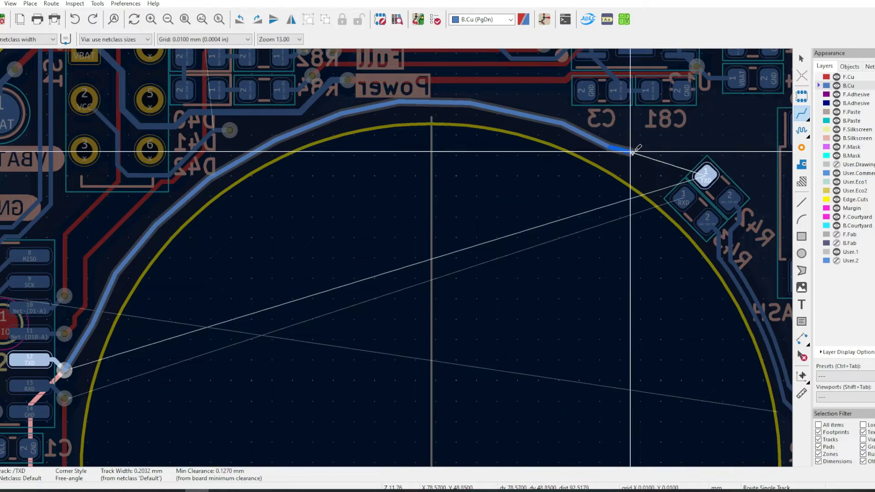
click(647, 158)
right_click(439, 101)
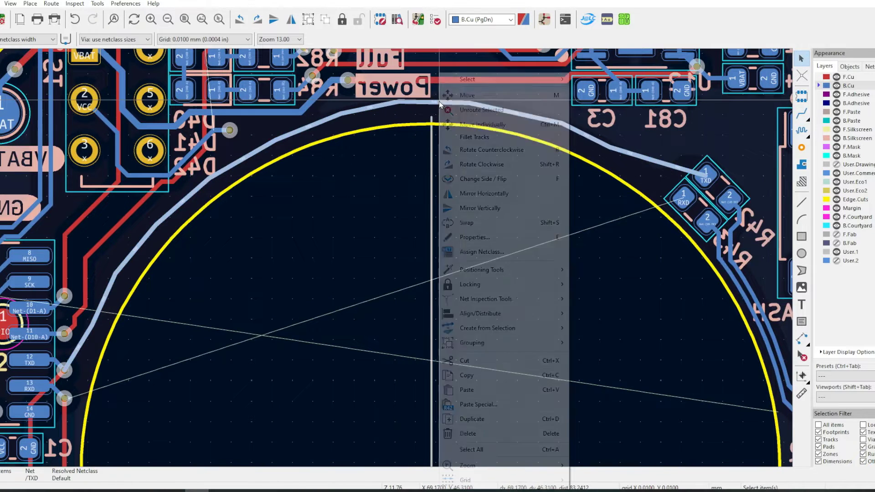
click(492, 138)
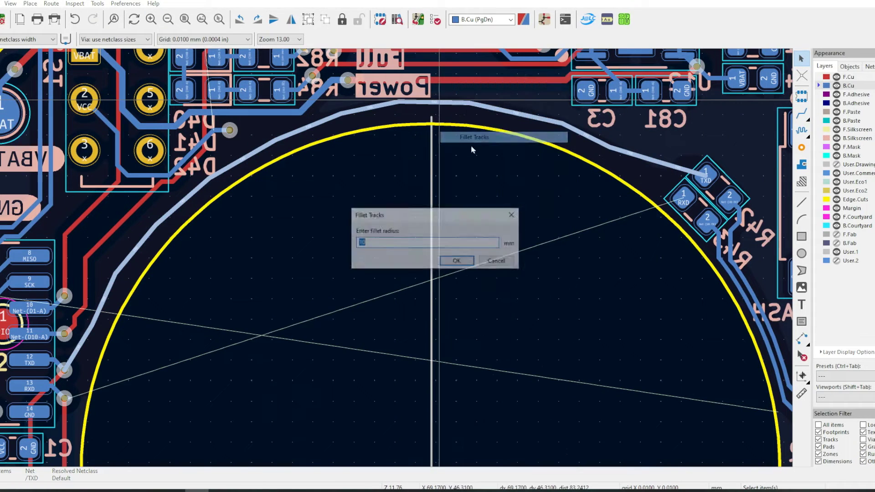
click(457, 261)
Route the RXD track in free-angle segments between the TXD track and the cutout to R43's pad 1, and fillet its corners.
key(x)
click(64, 398)
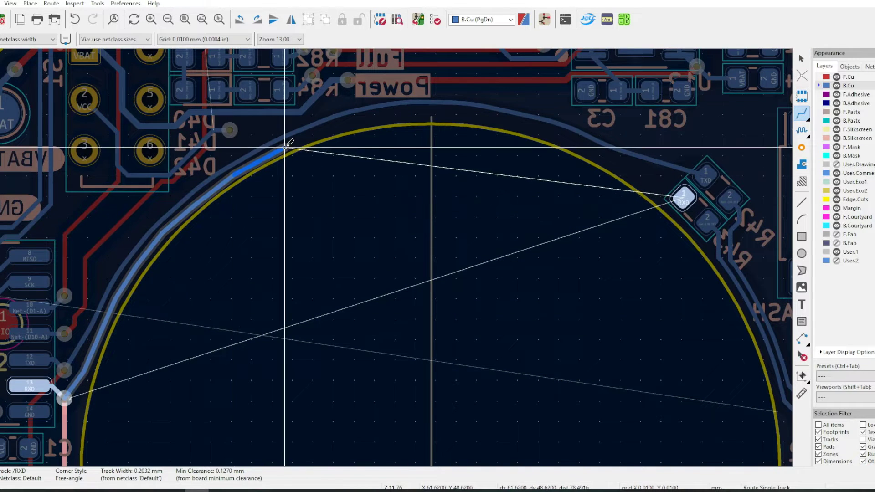
click(663, 188)
right_click(635, 175)
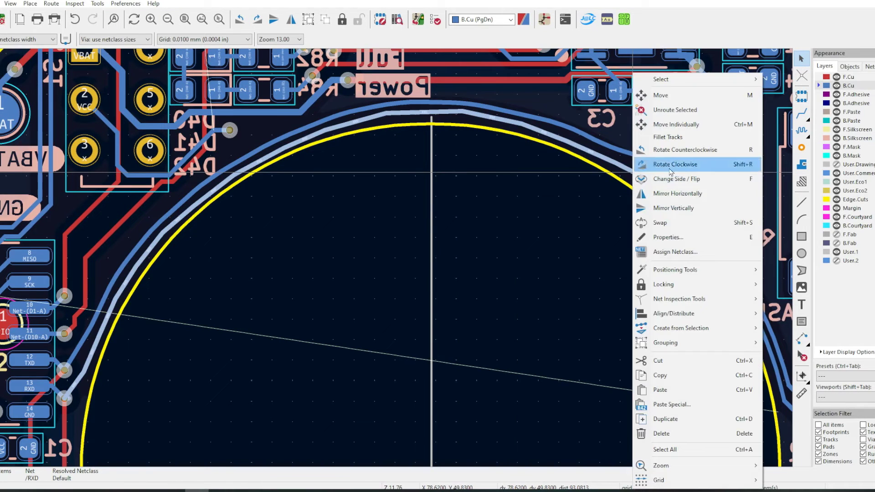
click(668, 137)
click(457, 262)
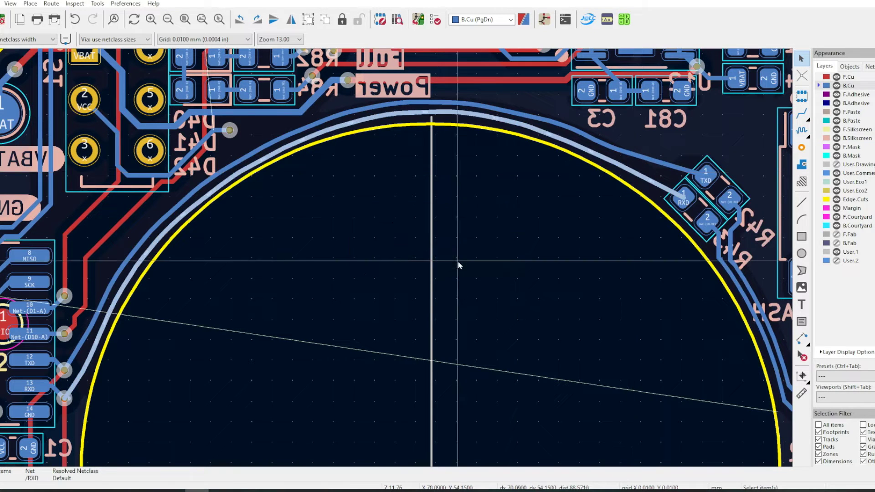